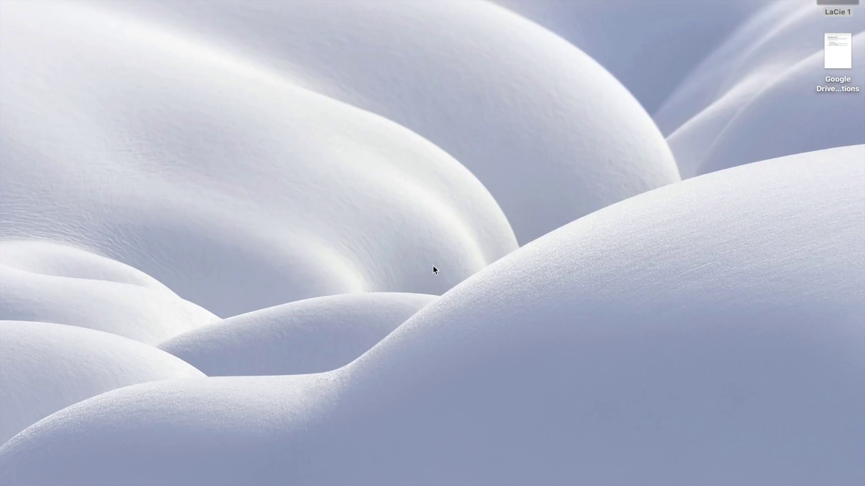
Bring Final Cut Pro back and play, then stop, the project timeline.
{"action": "left_click", "coordinate": [720, 464]}
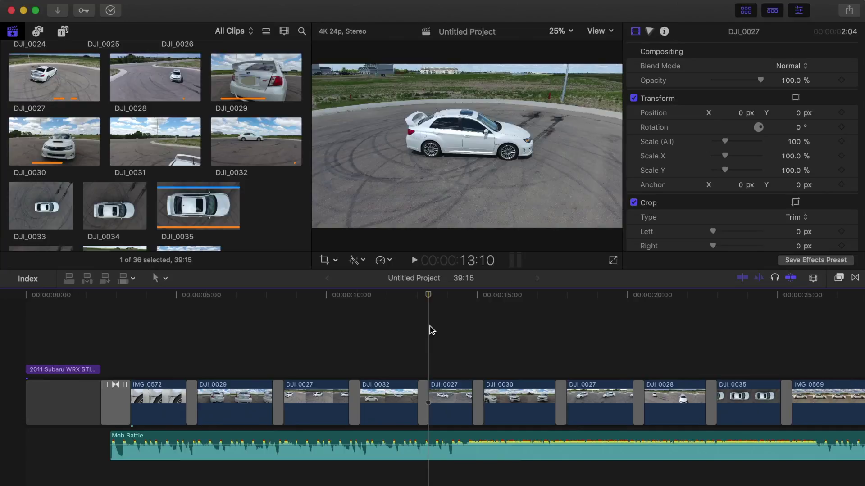
{"action": "key", "text": "space"}
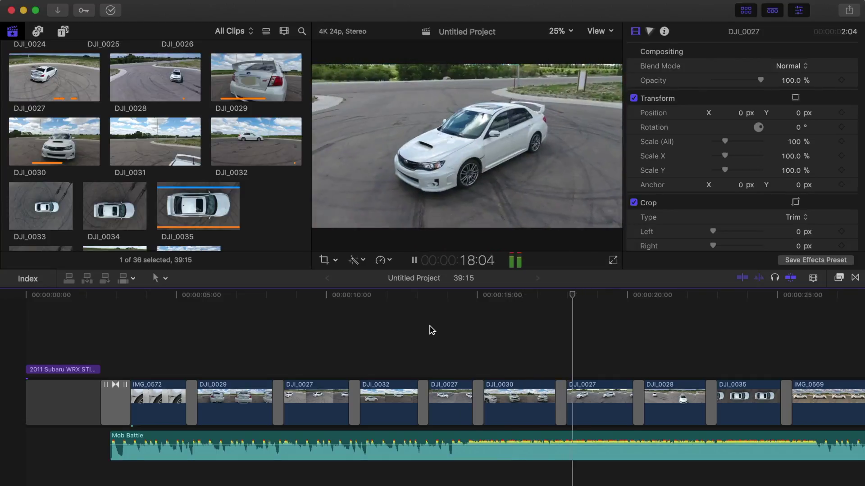
{"action": "key", "text": "space"}
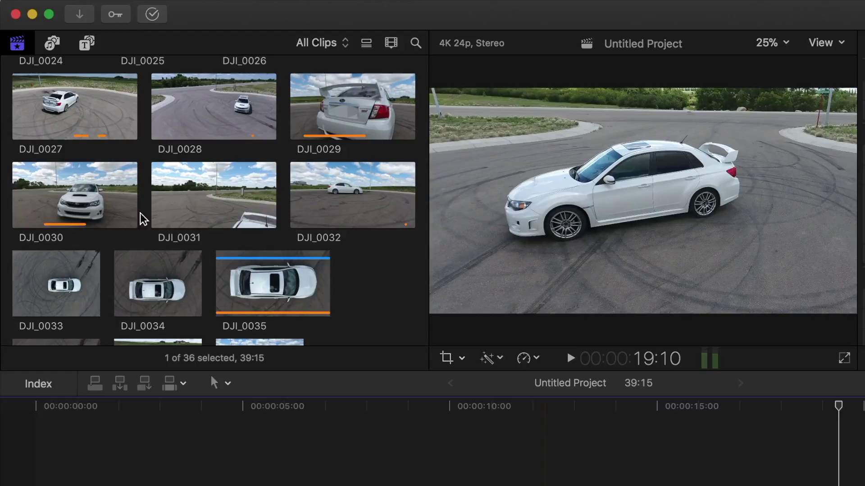
Show the libraries list and bring up the Car library's context menu.
{"action": "key", "text": "super+1"}
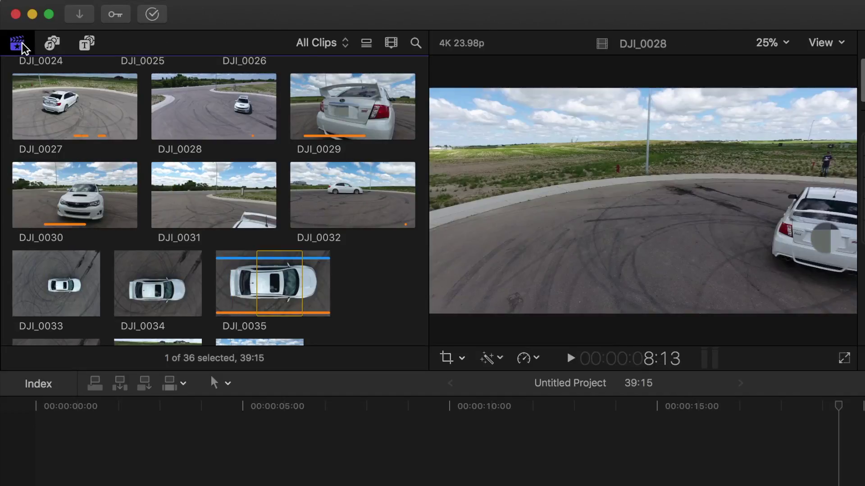
{"action": "left_click", "coordinate": [21, 43]}
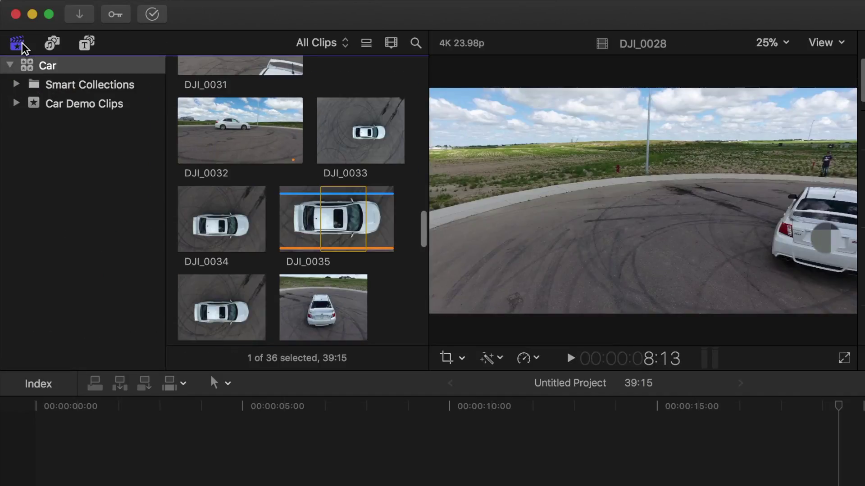
{"action": "right_click", "coordinate": [49, 67]}
Reveal the Car library in Finder, note its 53 GB on LaCie 1, then close the window.
{"action": "left_click", "coordinate": [100, 279]}
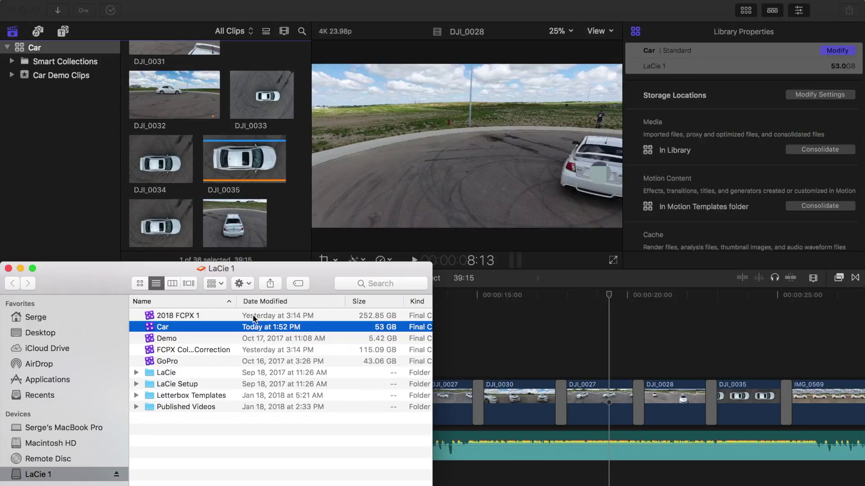
{"action": "left_click", "coordinate": [8, 269]}
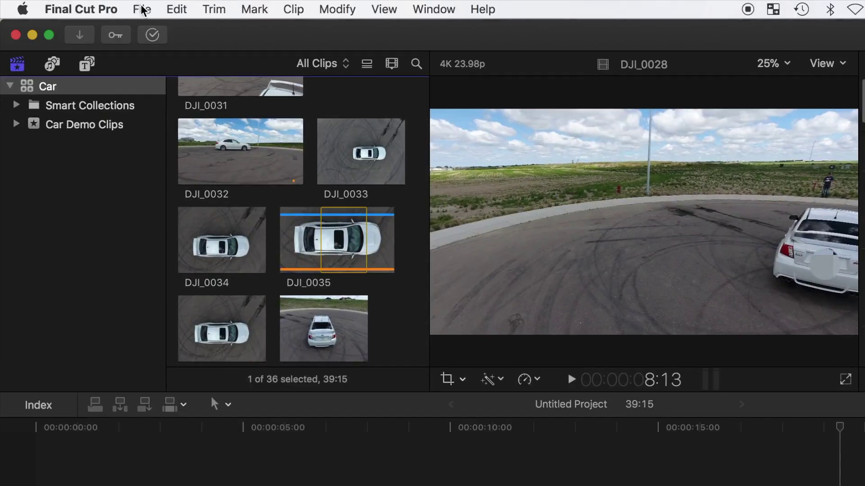
Create a new library named 'Car Shared' in the Movies folder.
{"action": "left_click", "coordinate": [141, 9]}
{"action": "mouse_move", "coordinate": [151, 29]}
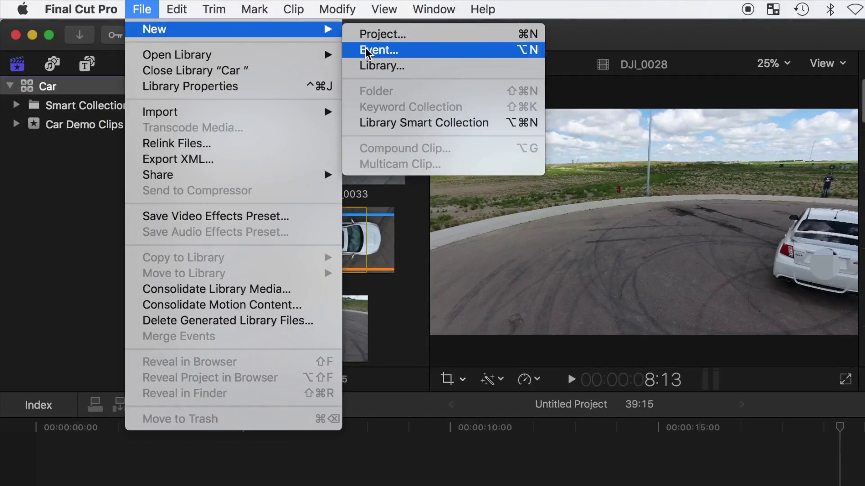
{"action": "left_click", "coordinate": [376, 66]}
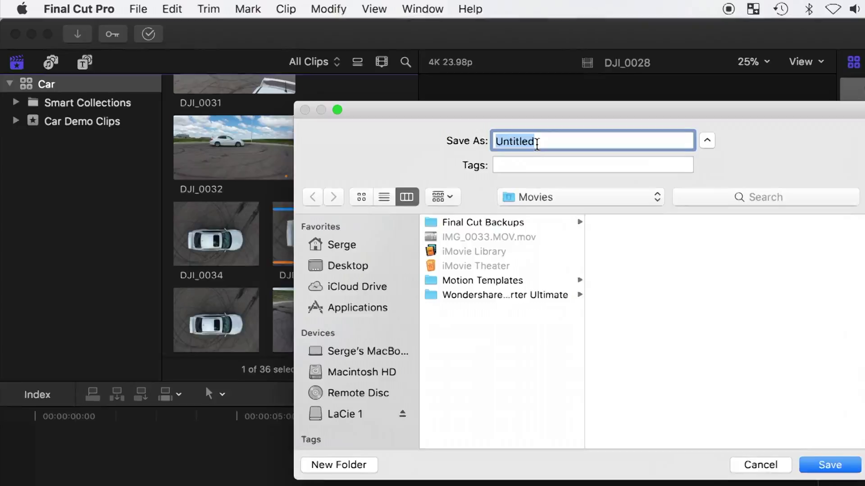
{"action": "type", "text": "Car Shared"}
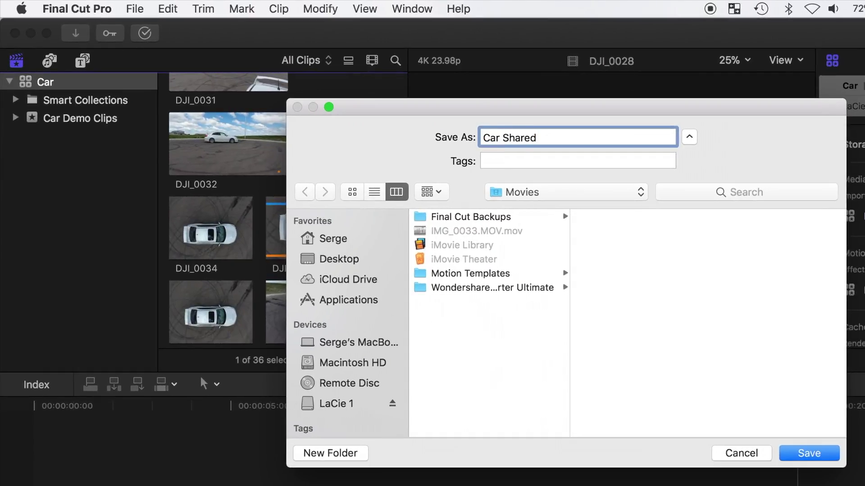
{"action": "left_click", "coordinate": [816, 450]}
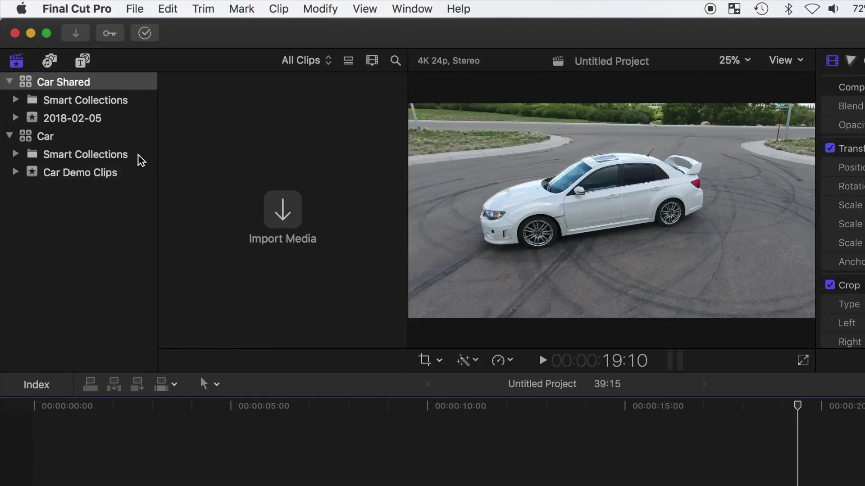
Copy the Untitled Project into Car Shared, including optimized and proxy media.
{"action": "left_click", "coordinate": [87, 171]}
{"action": "scroll", "coordinate": [194, 201], "scroll_direction": "up", "scroll_amount": 5}
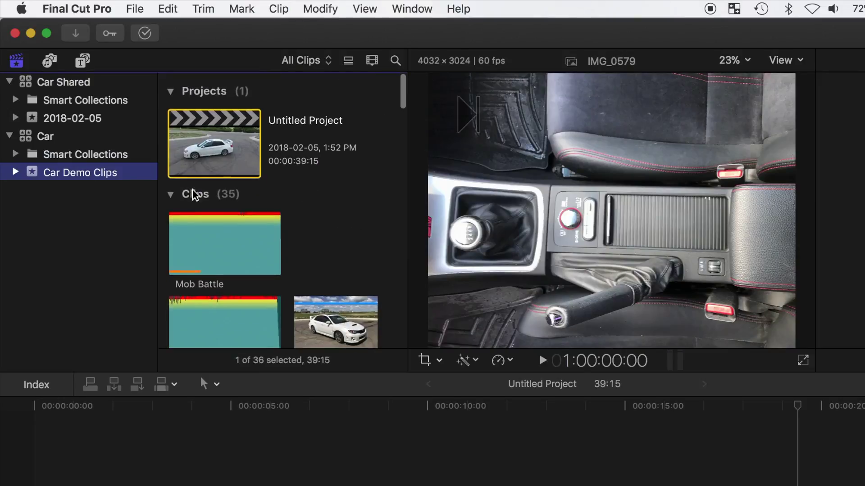
{"action": "left_click", "coordinate": [207, 144]}
{"action": "left_click", "coordinate": [140, 9]}
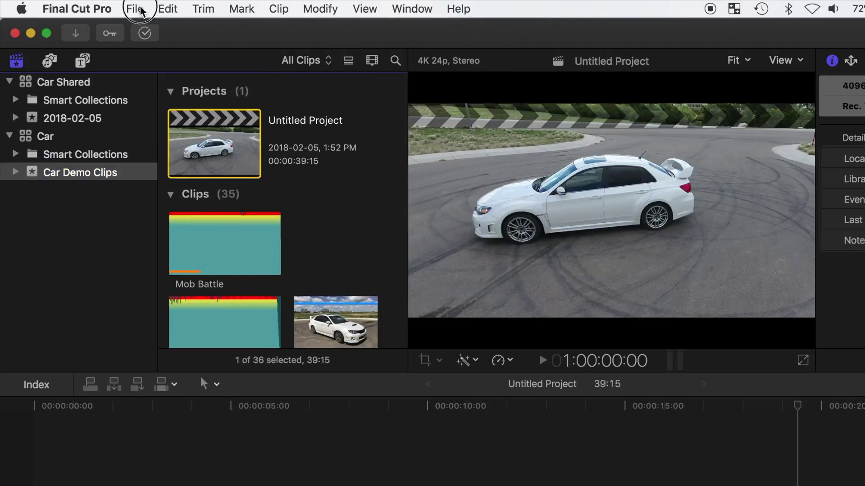
{"action": "mouse_move", "coordinate": [248, 246]}
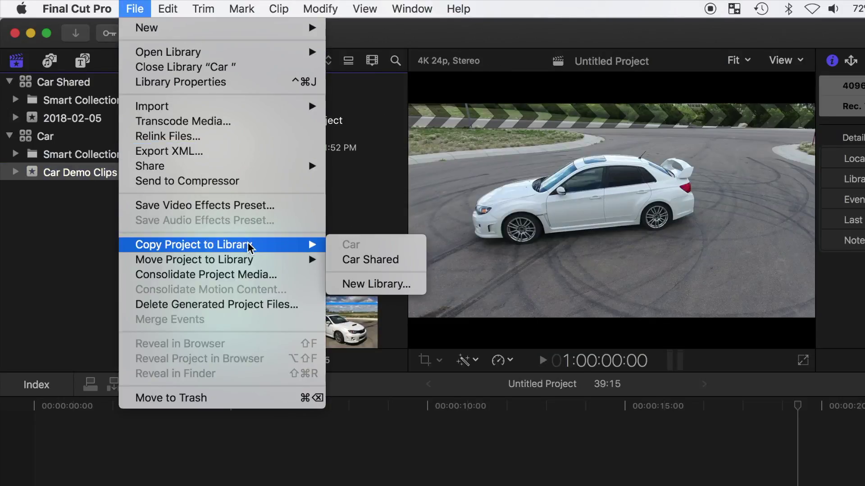
{"action": "left_click", "coordinate": [378, 261]}
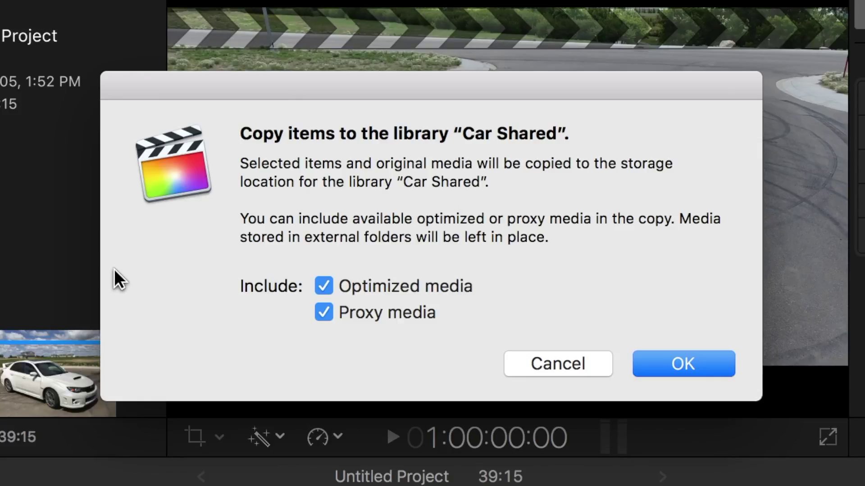
{"action": "left_click", "coordinate": [658, 367]}
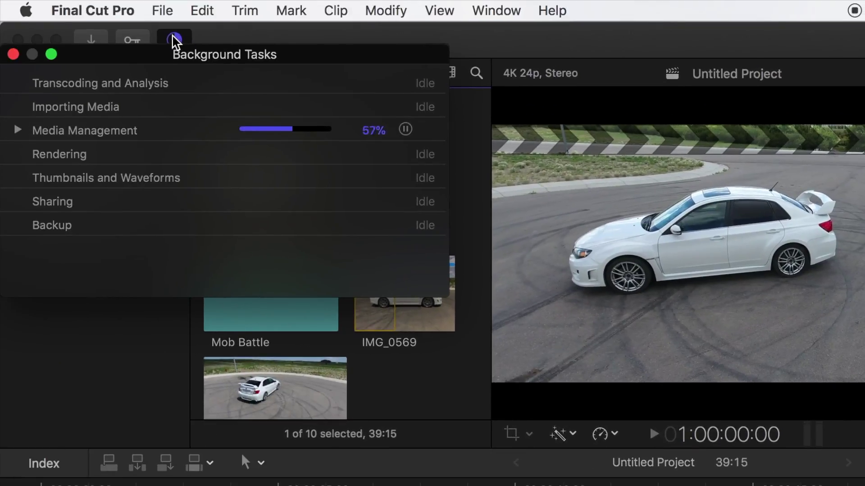
Dismiss the background tasks window and reveal the Car library in Finder.
{"action": "left_click", "coordinate": [13, 55]}
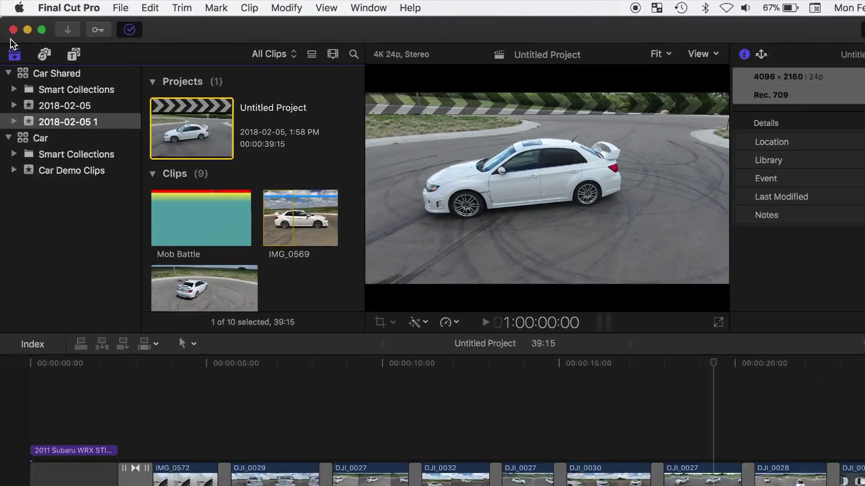
{"action": "left_click", "coordinate": [39, 143]}
{"action": "right_click", "coordinate": [35, 118]}
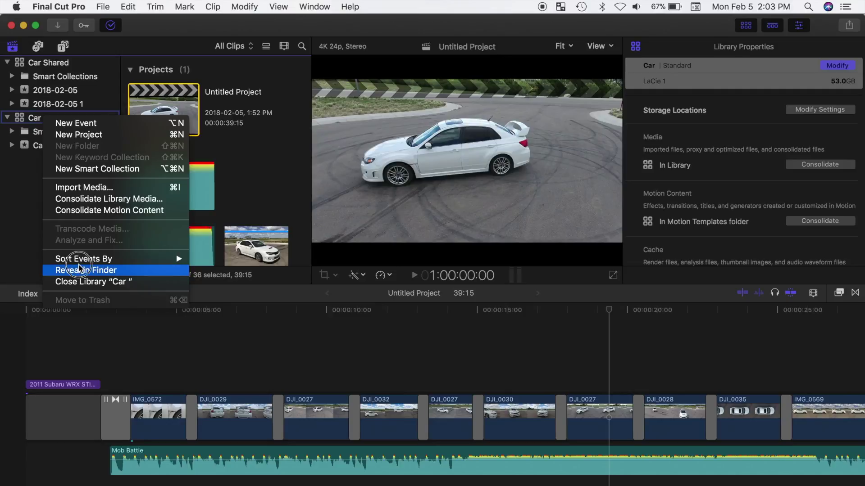
{"action": "left_click", "coordinate": [79, 270]}
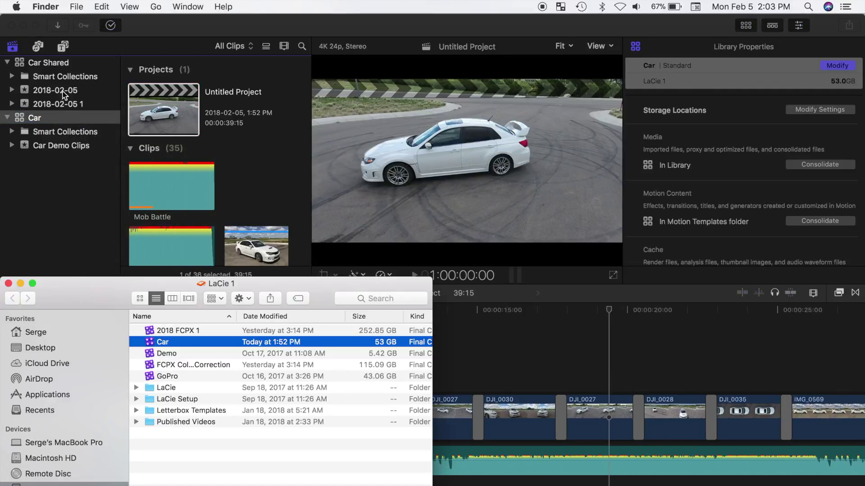
Reveal Car Shared in Finder, compare 29.62 GB against 53 GB, and close both windows.
{"action": "left_click", "coordinate": [63, 62]}
{"action": "right_click", "coordinate": [63, 62]}
{"action": "left_click", "coordinate": [85, 217]}
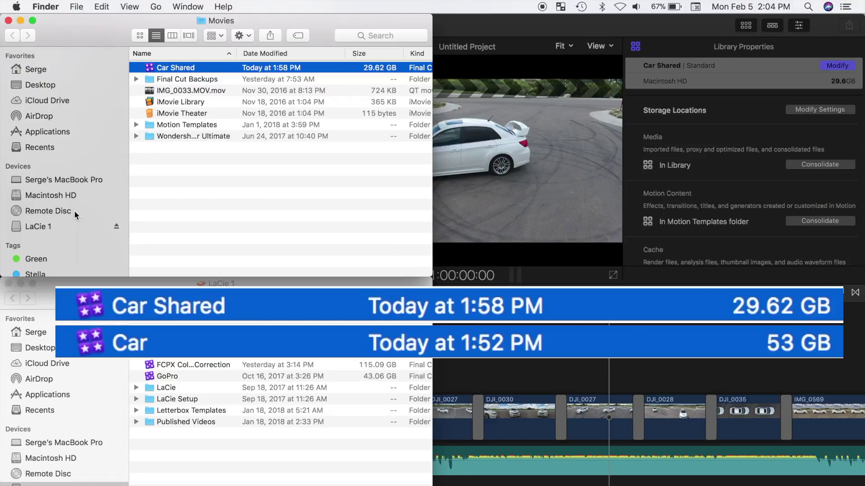
{"action": "left_click", "coordinate": [8, 20]}
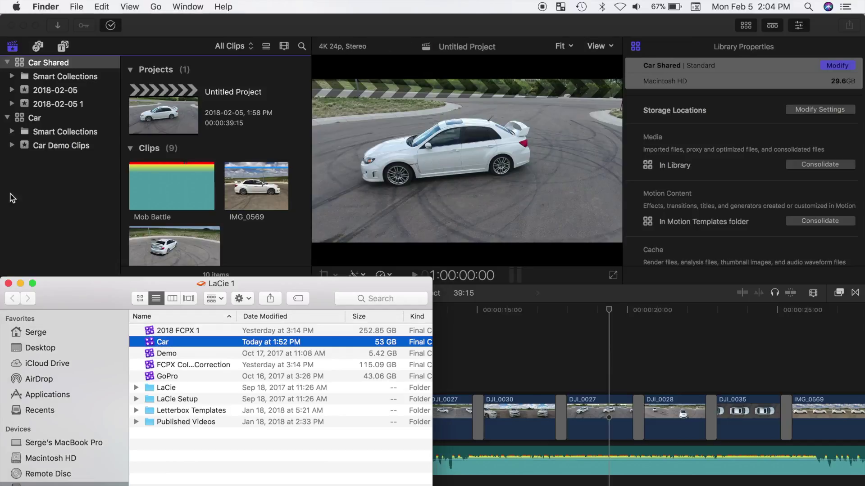
{"action": "left_click", "coordinate": [8, 284]}
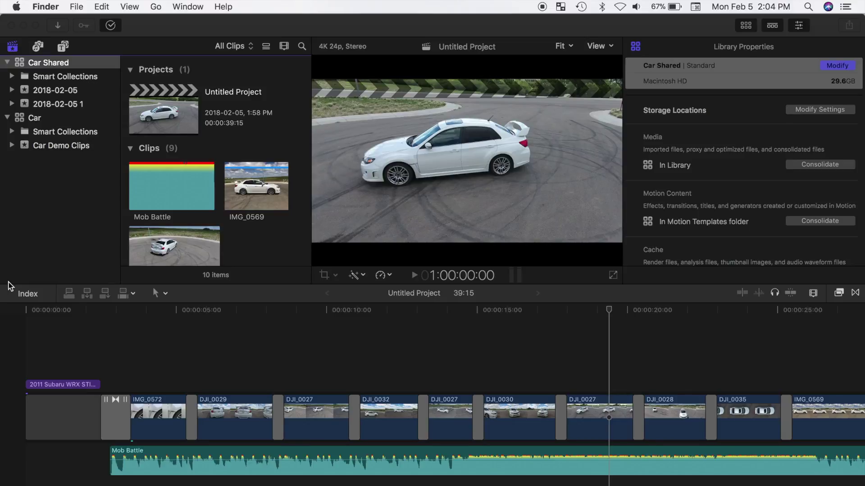
Delete all render files, optimized media and proxy media for the 2018-02-05 1 event.
{"action": "left_click", "coordinate": [68, 63]}
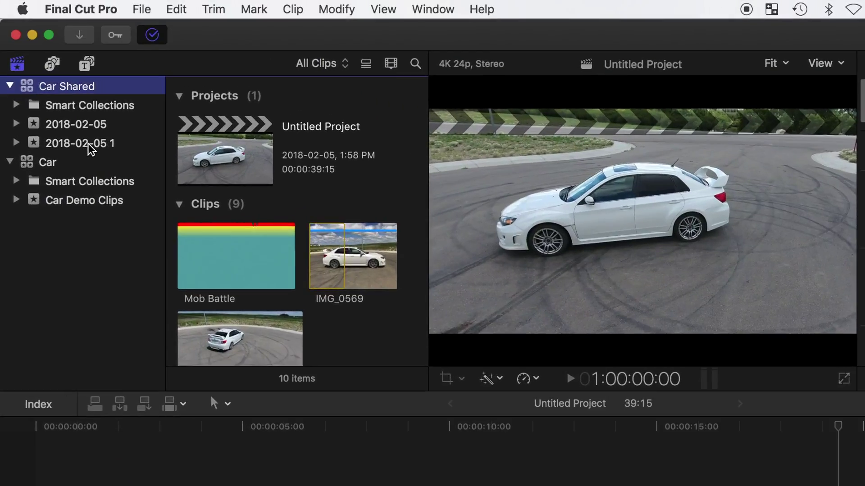
{"action": "left_click", "coordinate": [89, 143]}
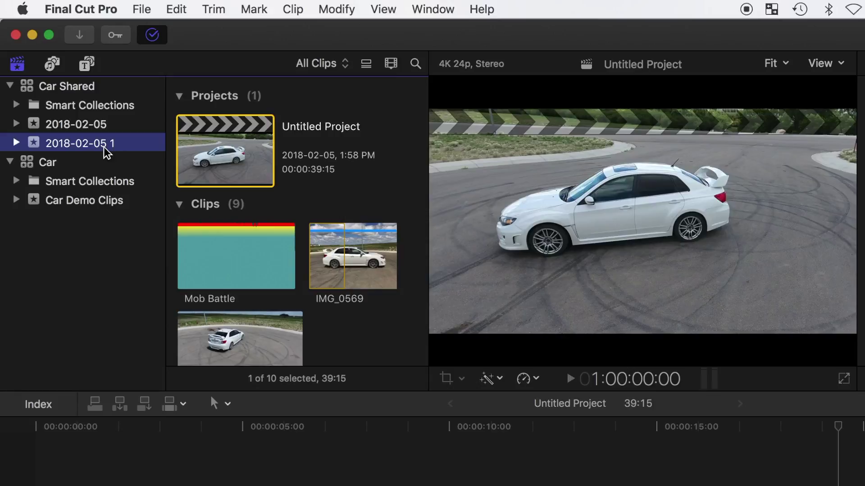
{"action": "left_click", "coordinate": [145, 11]}
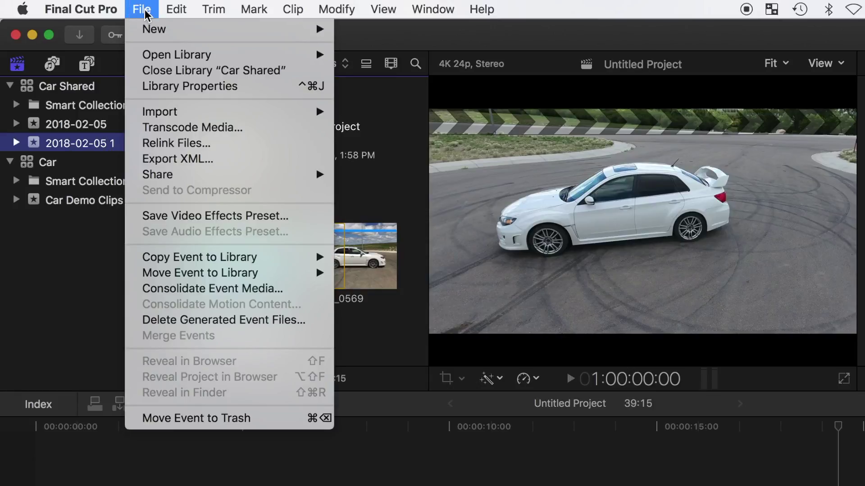
{"action": "left_click", "coordinate": [266, 321]}
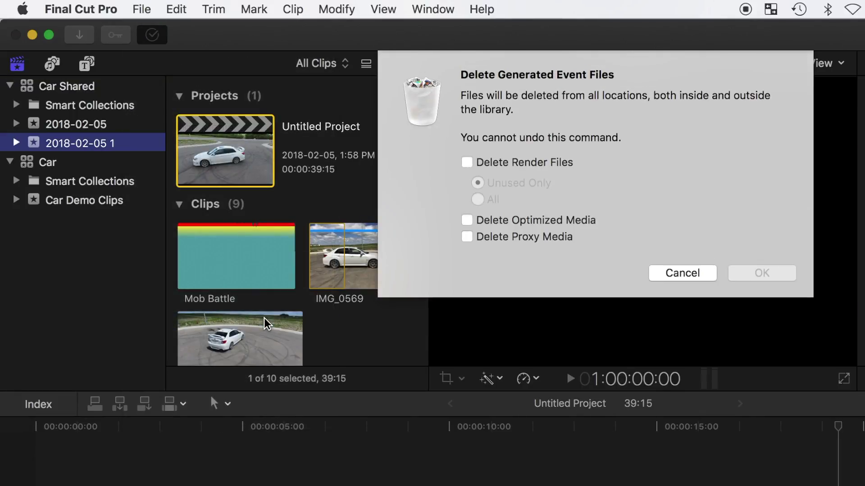
{"action": "left_click", "coordinate": [466, 163]}
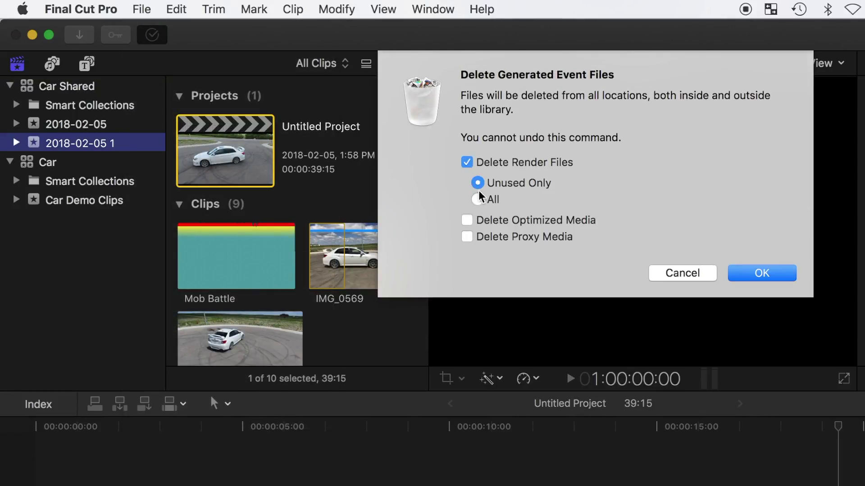
{"action": "left_click", "coordinate": [477, 199]}
{"action": "left_click", "coordinate": [466, 221]}
{"action": "left_click", "coordinate": [467, 237]}
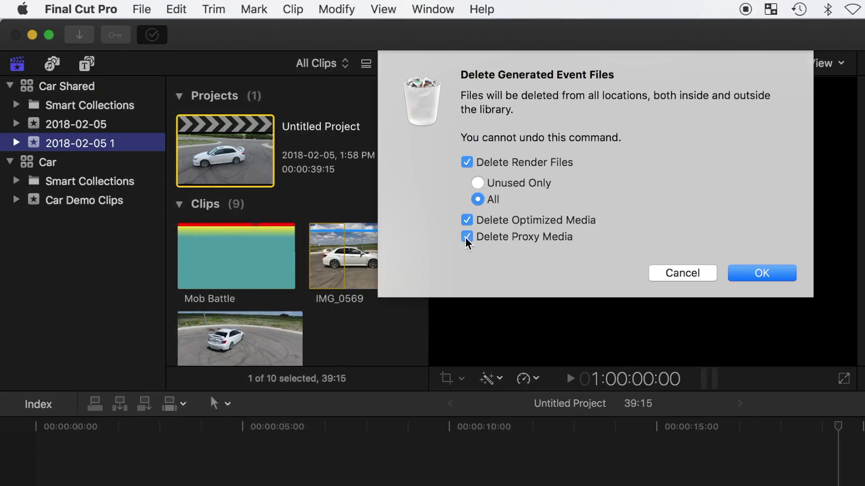
{"action": "left_click", "coordinate": [781, 273]}
Reveal Car Shared in Finder, confirm it is now 2.99 GB, and close the Movies window.
{"action": "left_click", "coordinate": [101, 84]}
{"action": "right_click", "coordinate": [108, 85]}
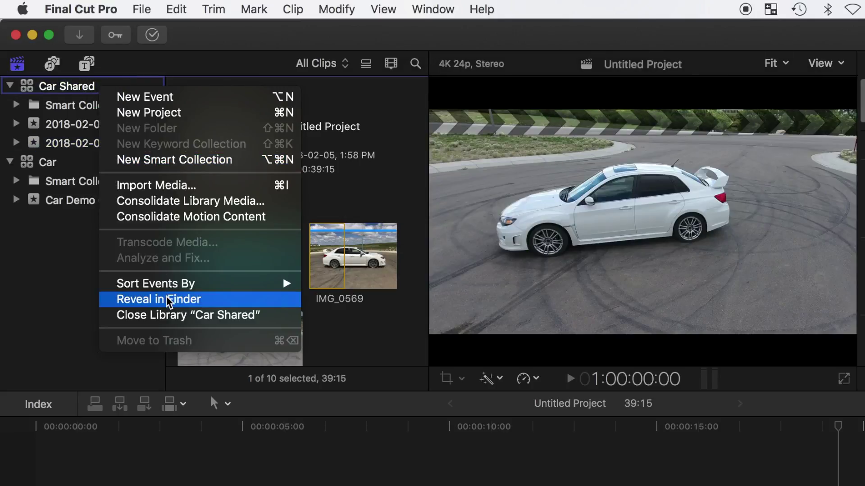
{"action": "left_click", "coordinate": [170, 300]}
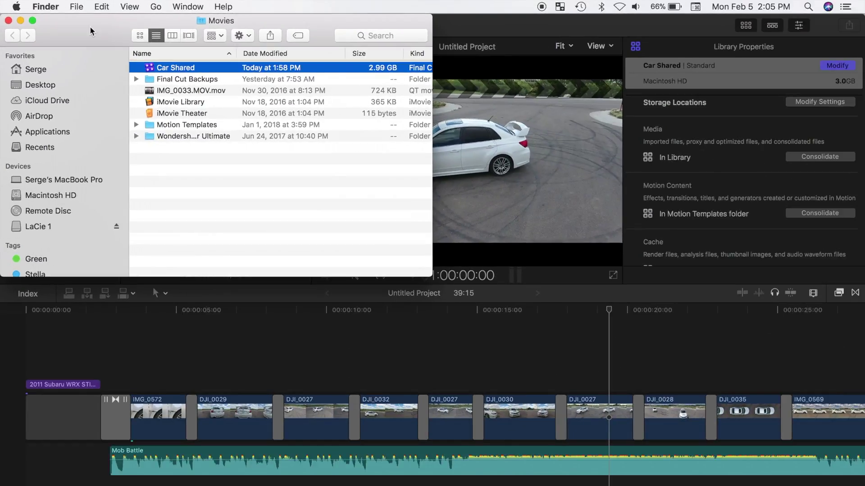
{"action": "left_click", "coordinate": [8, 20]}
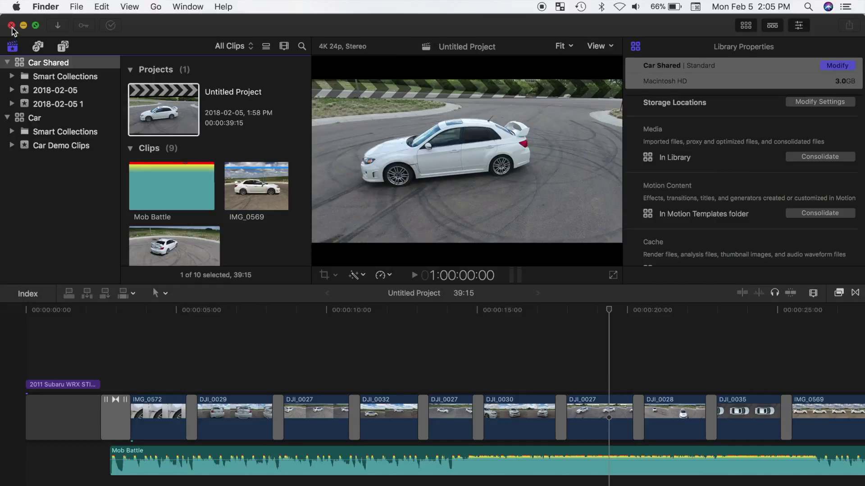
Close Final Cut Pro and select Car Shared in a new Finder window's Movies folder.
{"action": "left_click", "coordinate": [11, 25]}
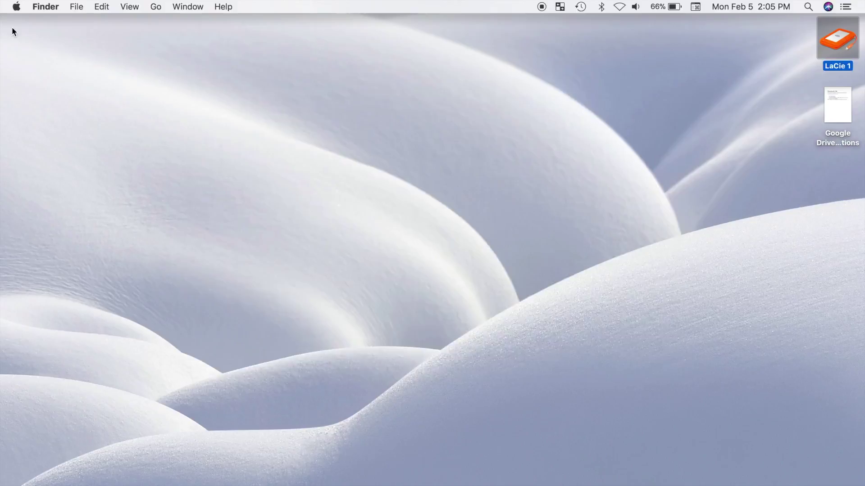
{"action": "key", "text": "super+n"}
{"action": "double_click", "coordinate": [381, 192]}
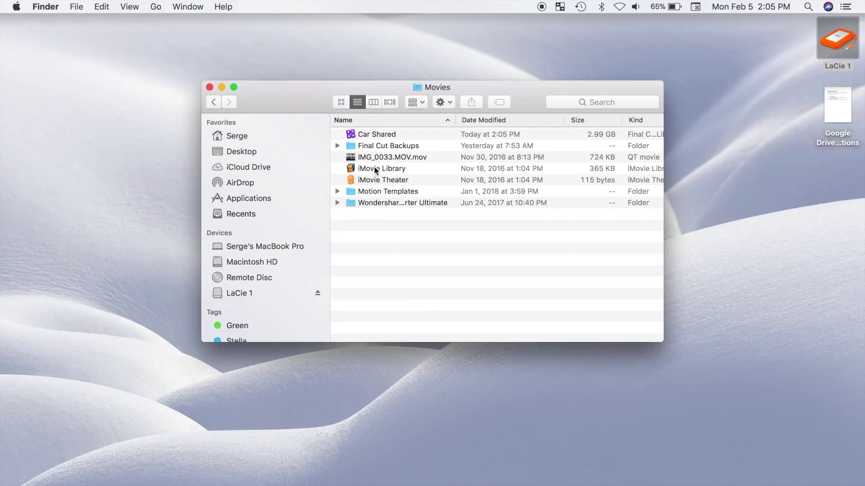
{"action": "left_click", "coordinate": [375, 134]}
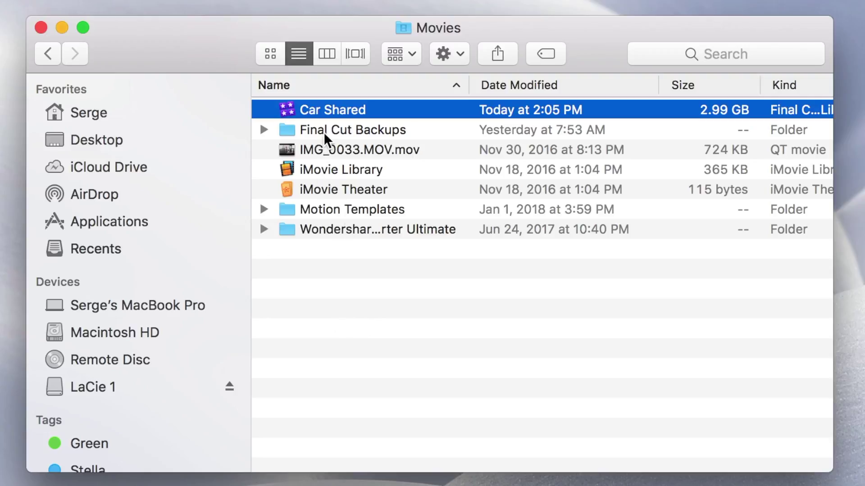
Compress Car Shared into Car Shared.zip and move the archive to the desktop.
{"action": "right_click", "coordinate": [333, 109]}
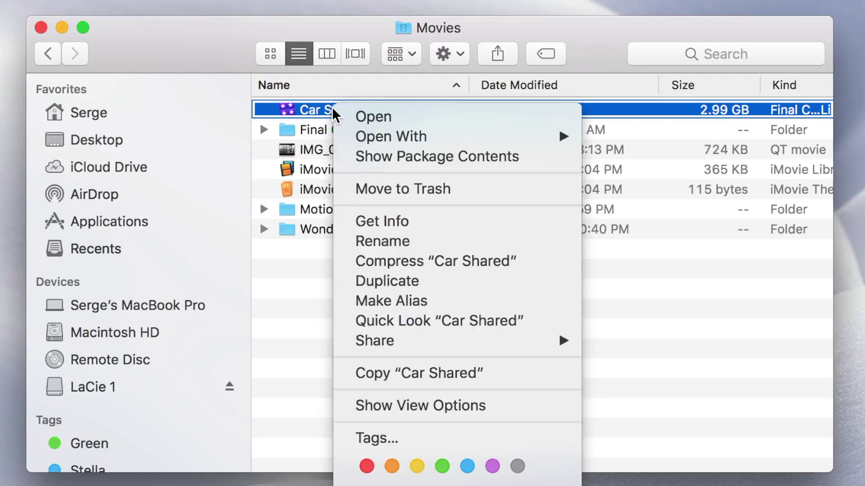
{"action": "left_click", "coordinate": [378, 261]}
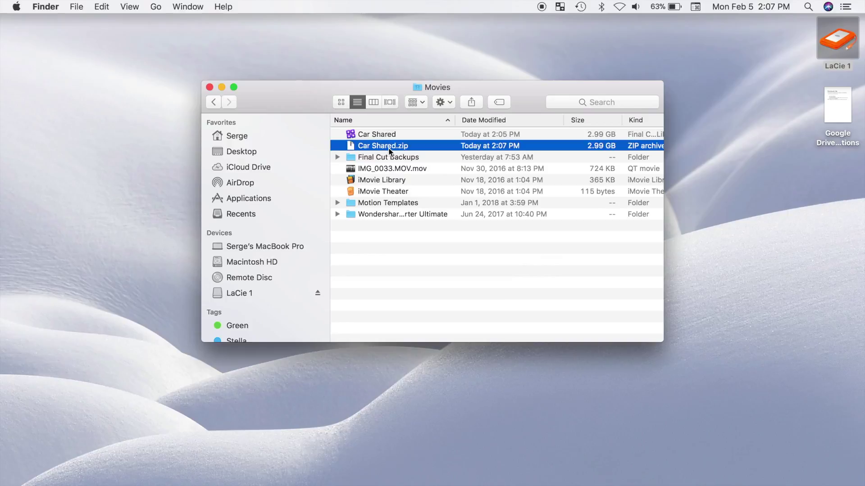
{"action": "left_click_drag", "start_coordinate": [388, 147], "coordinate": [92, 41]}
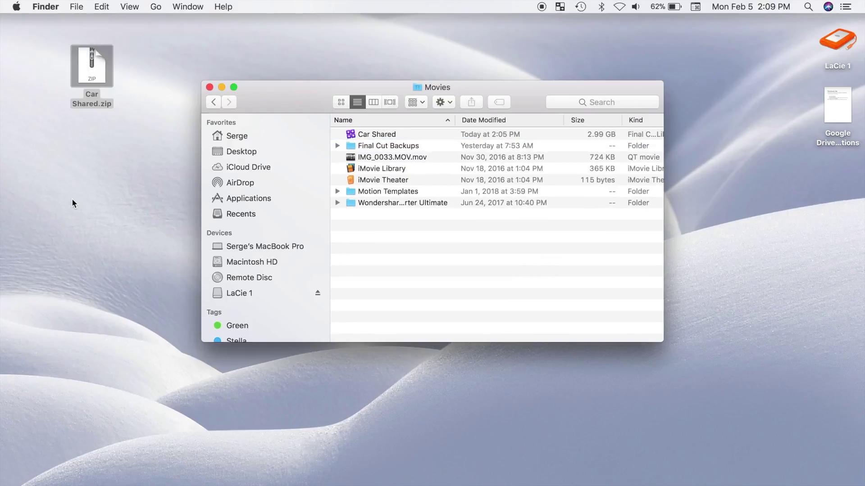
Make a desktop folder 'Car Library', move Car Shared into it, and bring up Launchpad.
{"action": "right_click", "coordinate": [72, 200]}
{"action": "left_click", "coordinate": [88, 202]}
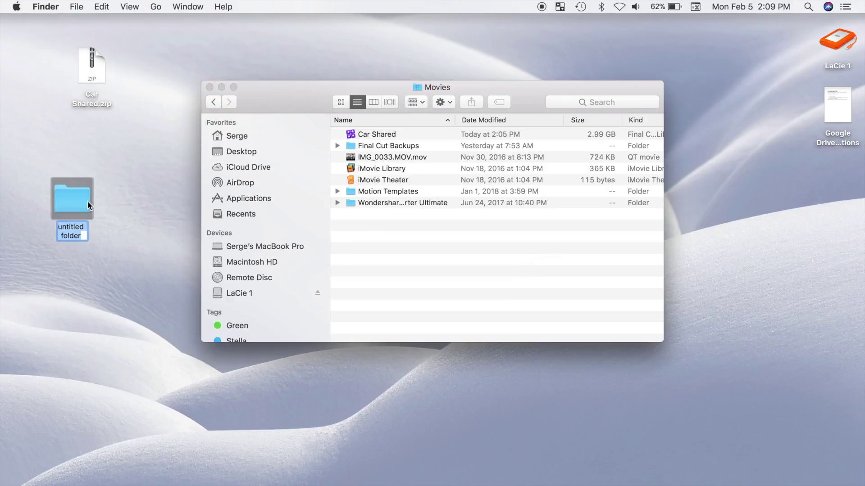
{"action": "type", "text": "Car Library"}
{"action": "left_click", "coordinate": [374, 134]}
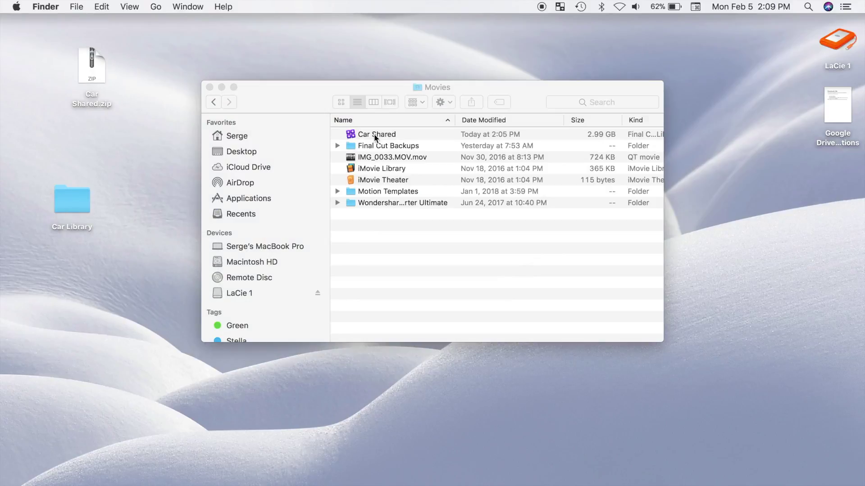
{"action": "left_click_drag", "start_coordinate": [373, 133], "coordinate": [72, 212]}
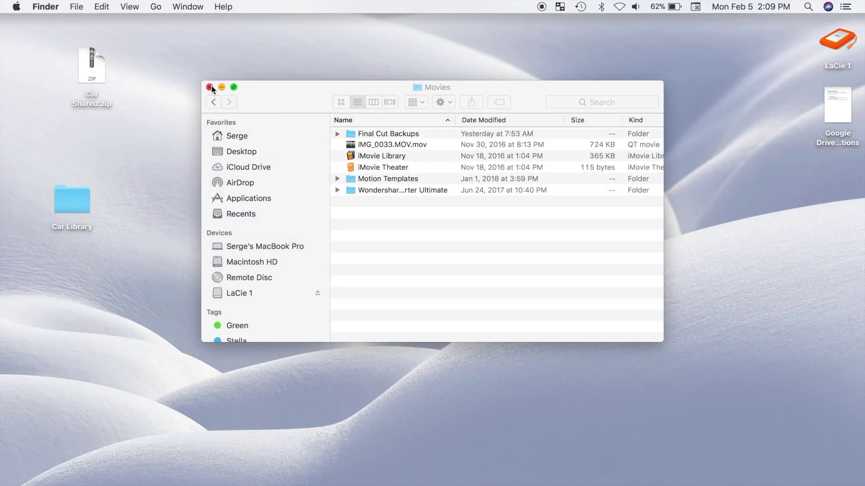
{"action": "key", "text": "F4"}
In Disk Utility, start a new image from the desktop's Car Library folder.
{"action": "left_click", "coordinate": [335, 324]}
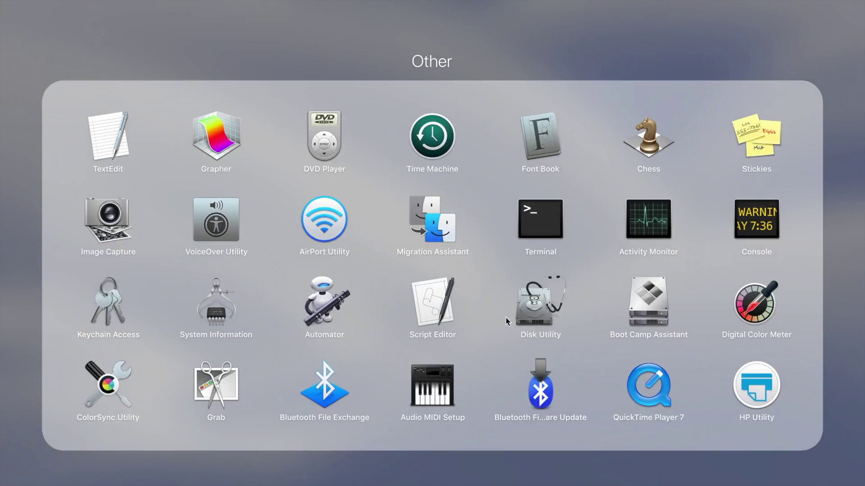
{"action": "left_click", "coordinate": [526, 306]}
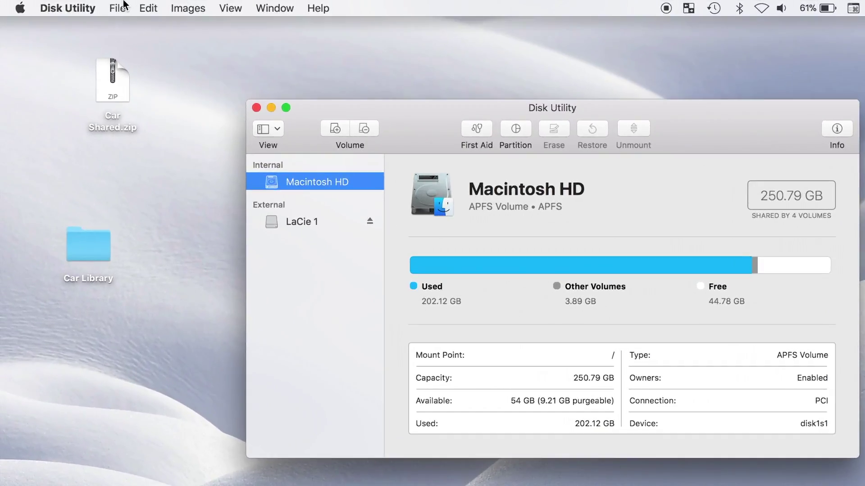
{"action": "left_click", "coordinate": [121, 8]}
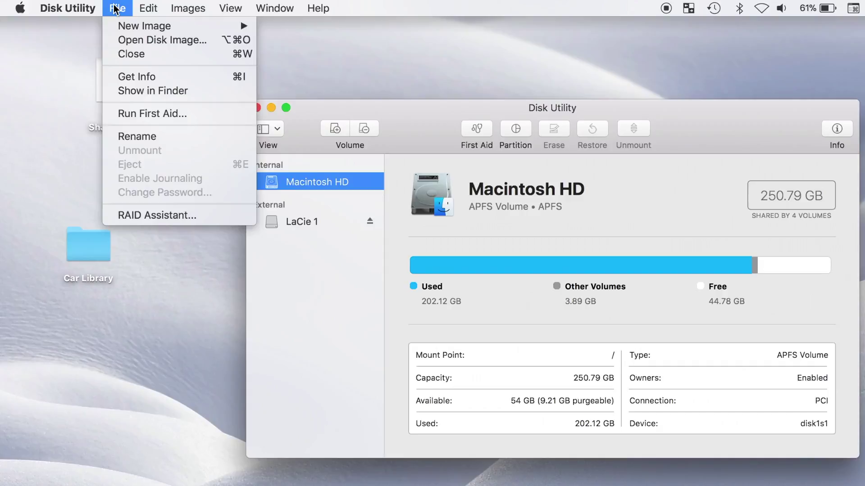
{"action": "mouse_move", "coordinate": [133, 27]}
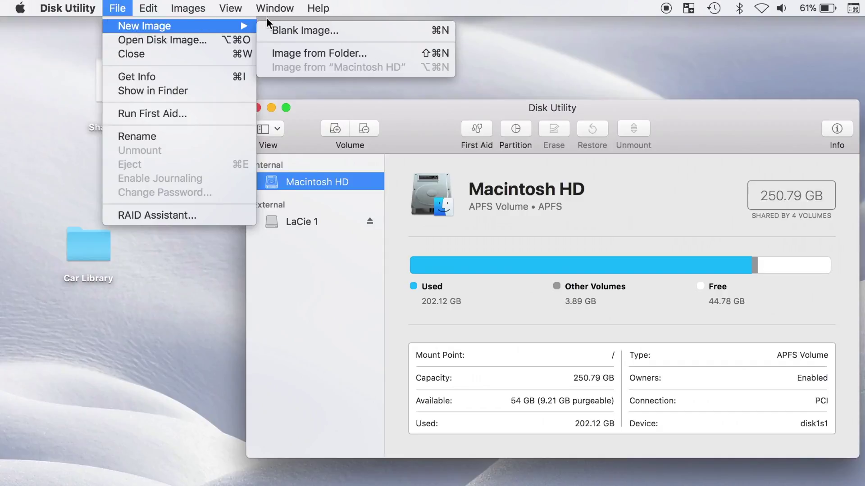
{"action": "left_click", "coordinate": [318, 52]}
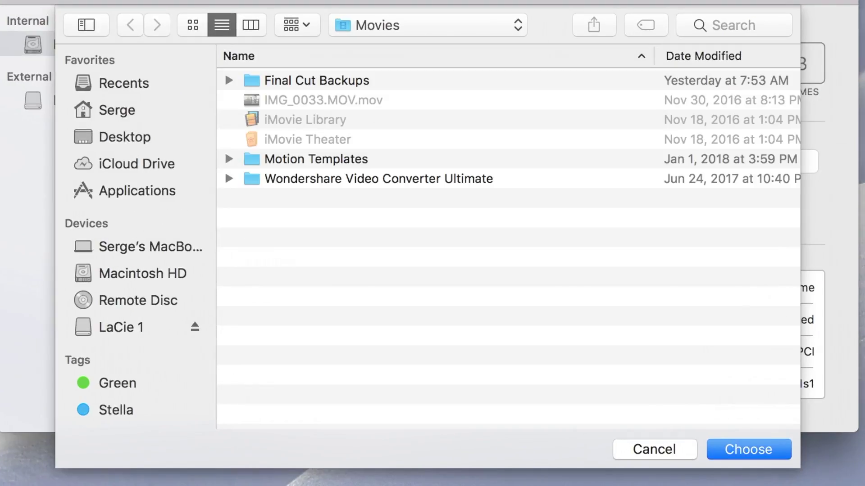
{"action": "left_click", "coordinate": [131, 137]}
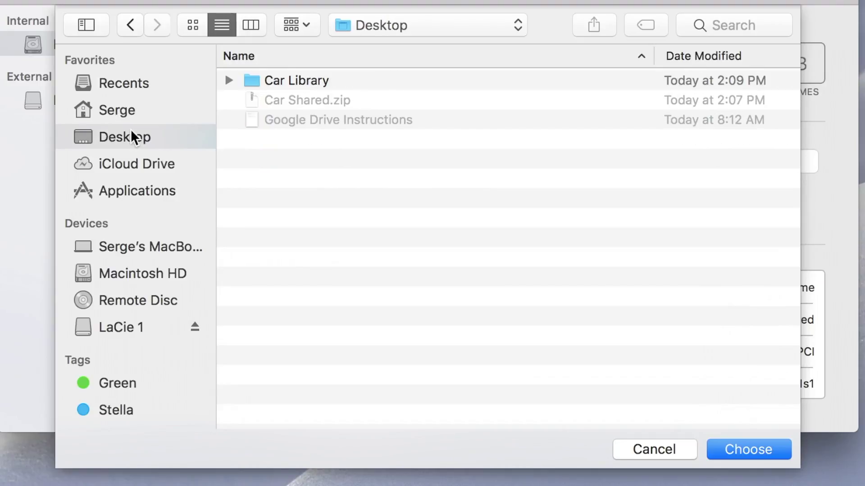
{"action": "left_click", "coordinate": [309, 81]}
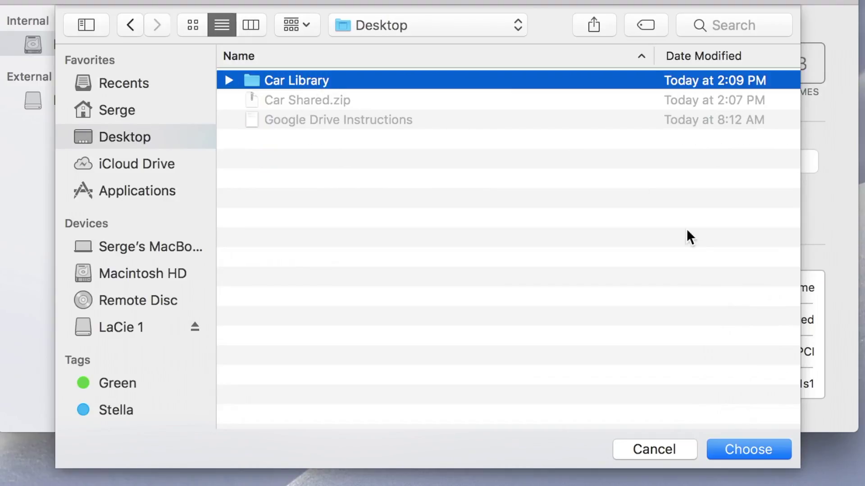
{"action": "left_click", "coordinate": [722, 448]}
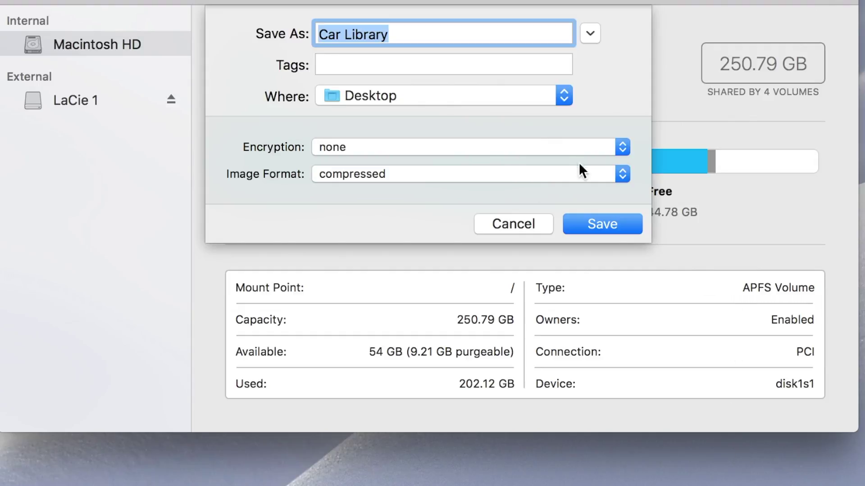
Save Car Library.dmg unencrypted in compressed format, then close the mounted volume window.
{"action": "left_click", "coordinate": [618, 149]}
{"action": "left_click", "coordinate": [599, 146]}
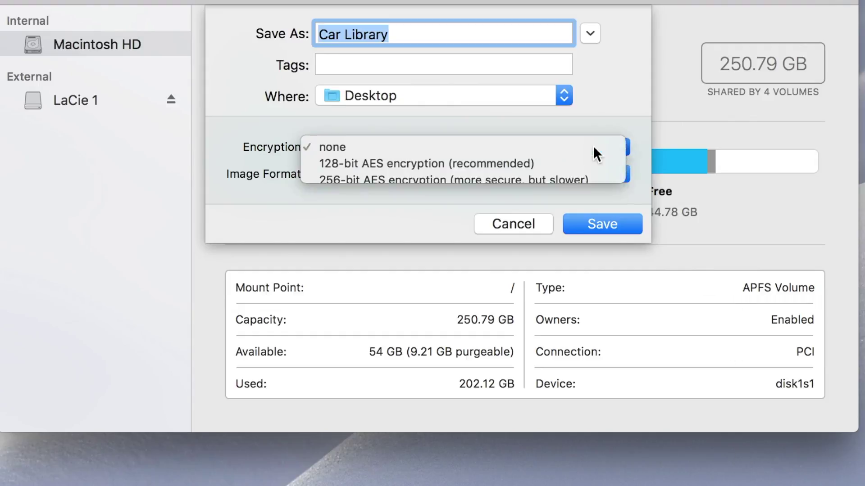
{"action": "left_click", "coordinate": [614, 175]}
{"action": "left_click", "coordinate": [596, 176]}
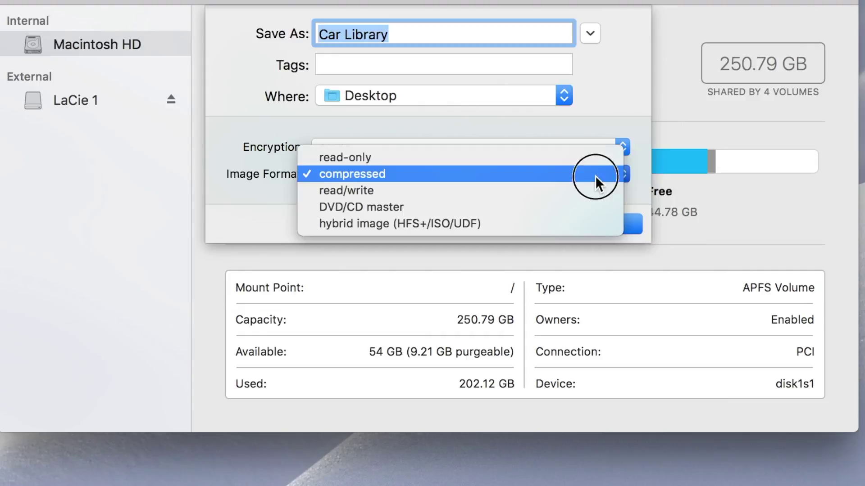
{"action": "left_click", "coordinate": [615, 224]}
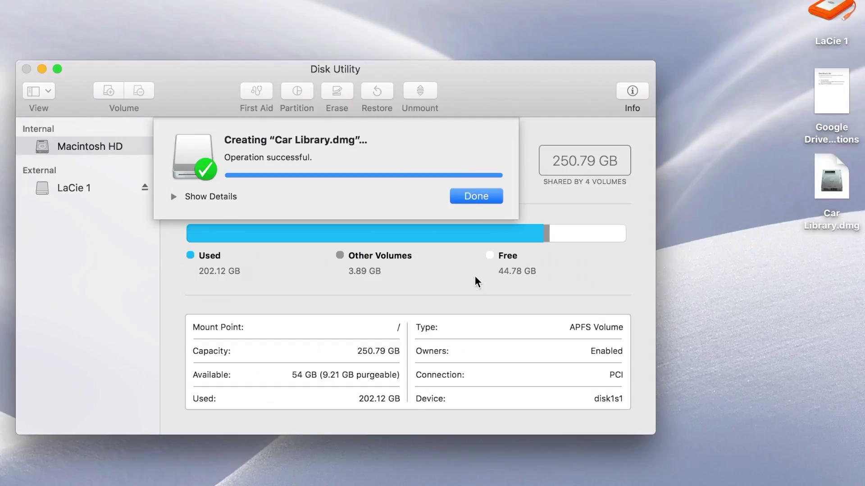
{"action": "left_click", "coordinate": [476, 196]}
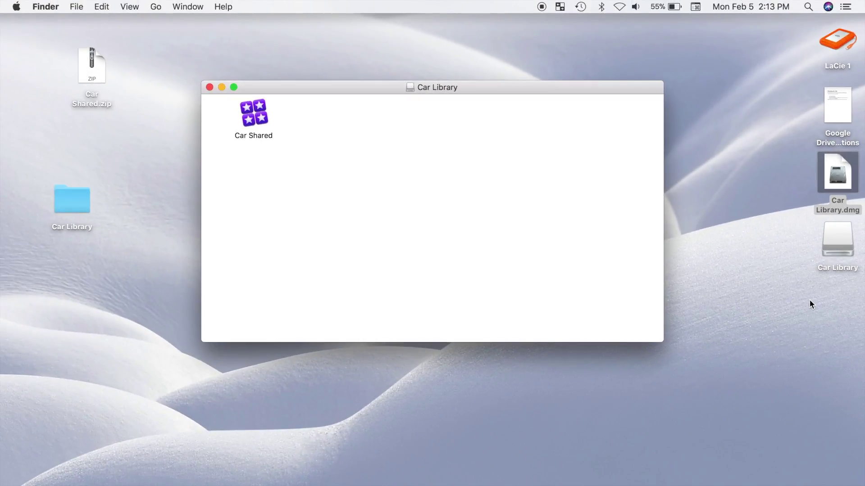
{"action": "left_click", "coordinate": [210, 87]}
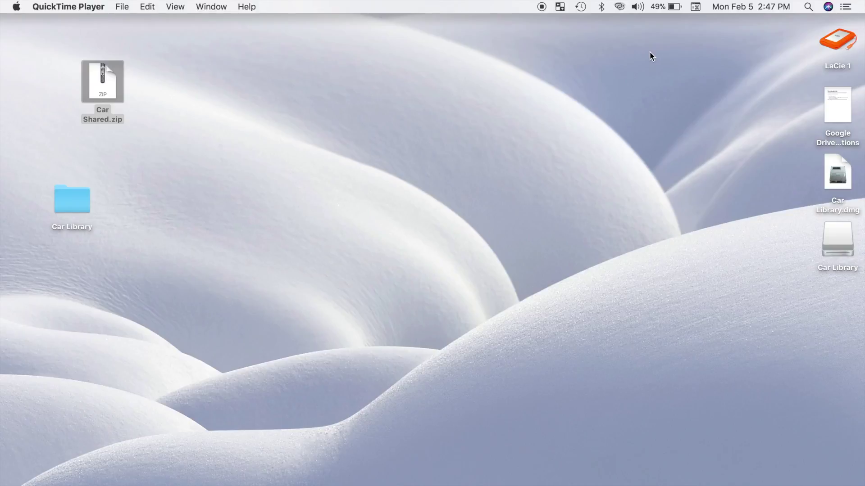
Create a new desktop folder named 'Car Project to Uplaod'.
{"action": "right_click", "coordinate": [649, 52]}
{"action": "left_click", "coordinate": [659, 58]}
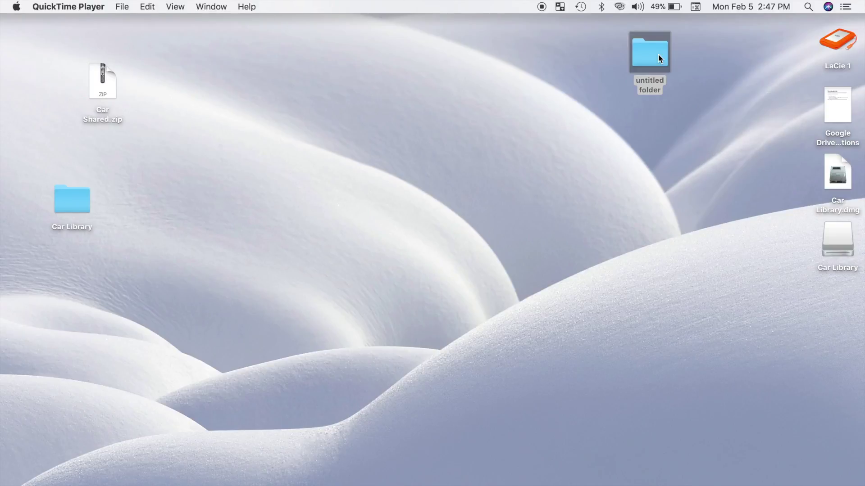
{"action": "key", "text": "Return"}
{"action": "type", "text": "Car Project Downlaod"}
{"action": "left_click", "coordinate": [660, 132]}
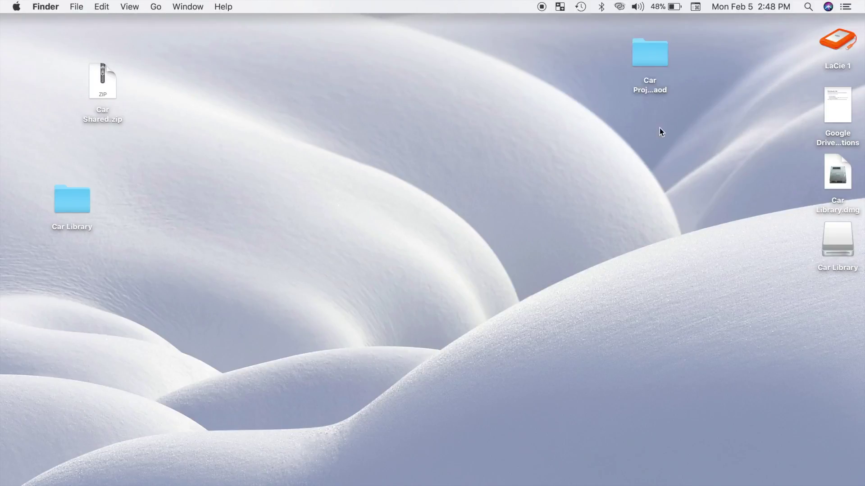
Move Car Shared.zip and the Google Drive instructions into the new folder, then launch Chrome.
{"action": "left_click_drag", "start_coordinate": [656, 59], "coordinate": [764, 43]}
{"action": "left_click_drag", "start_coordinate": [104, 76], "coordinate": [762, 39]}
{"action": "left_click_drag", "start_coordinate": [849, 103], "coordinate": [762, 47]}
{"action": "key", "text": "F4"}
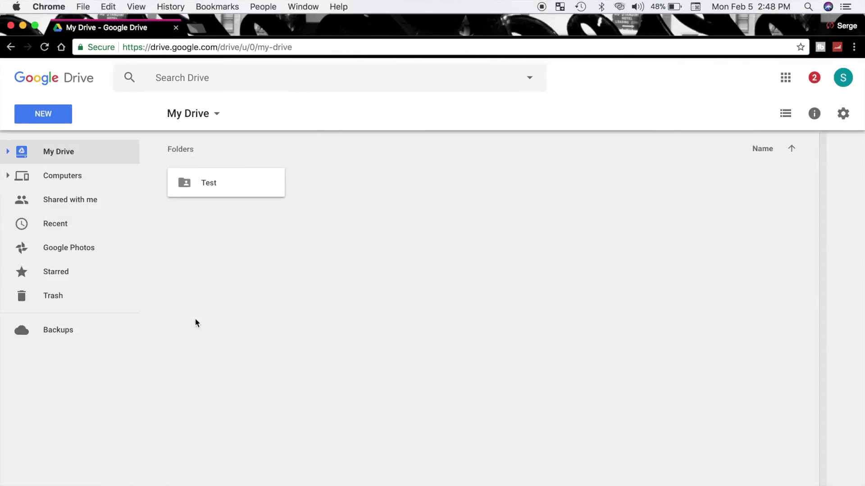
Upload the Car Project to Uplaod folder to My Drive in Google Drive.
{"action": "left_click", "coordinate": [67, 124]}
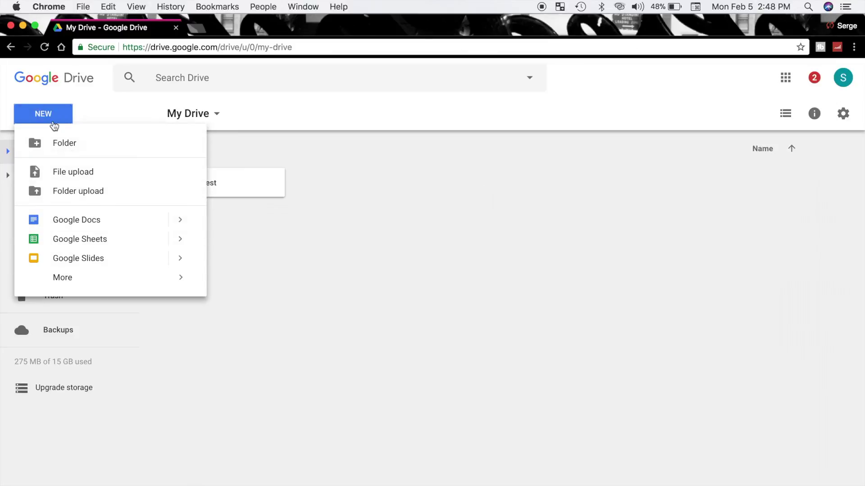
{"action": "left_click", "coordinate": [85, 200]}
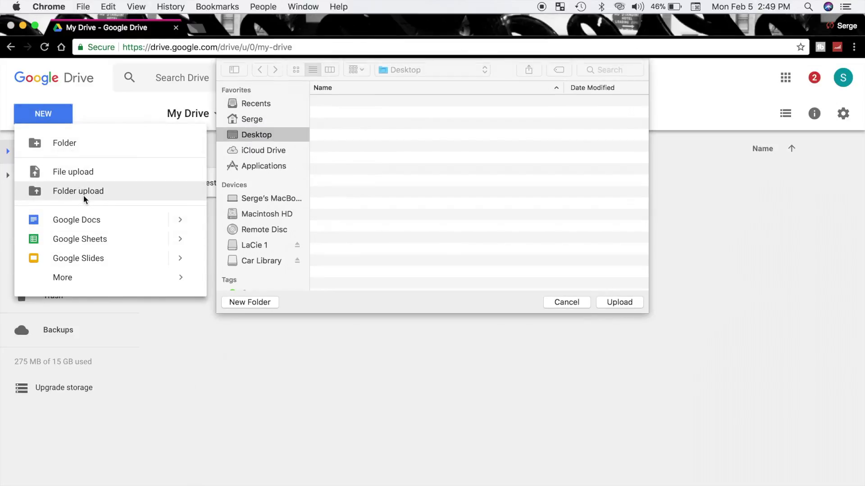
{"action": "left_click", "coordinate": [364, 128]}
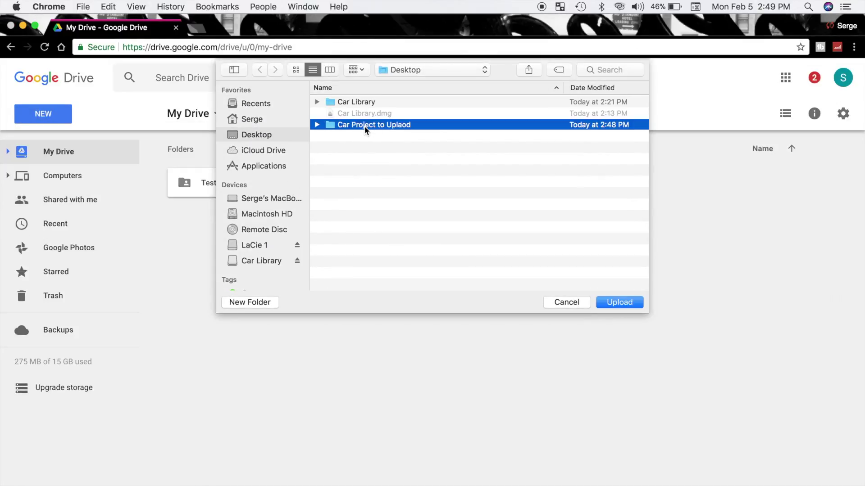
{"action": "left_click", "coordinate": [631, 301]}
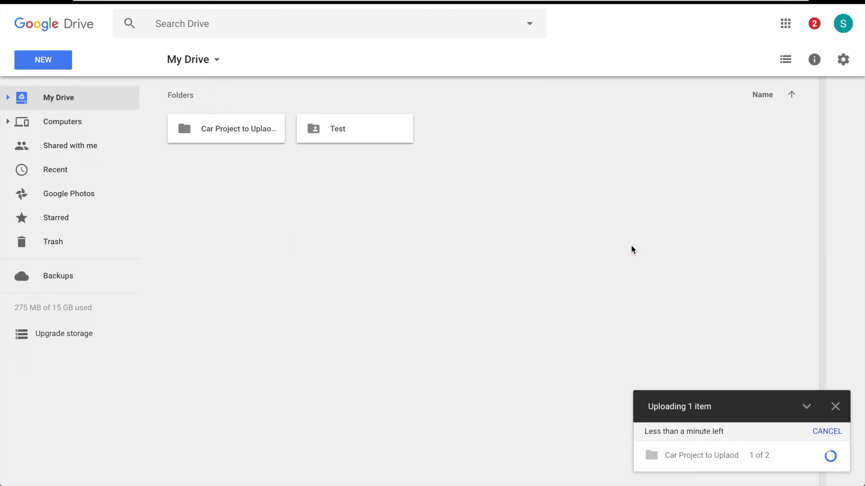
Share the uploaded folder by sending an invitation to the collaborator's e-mail address.
{"action": "left_click", "coordinate": [257, 133]}
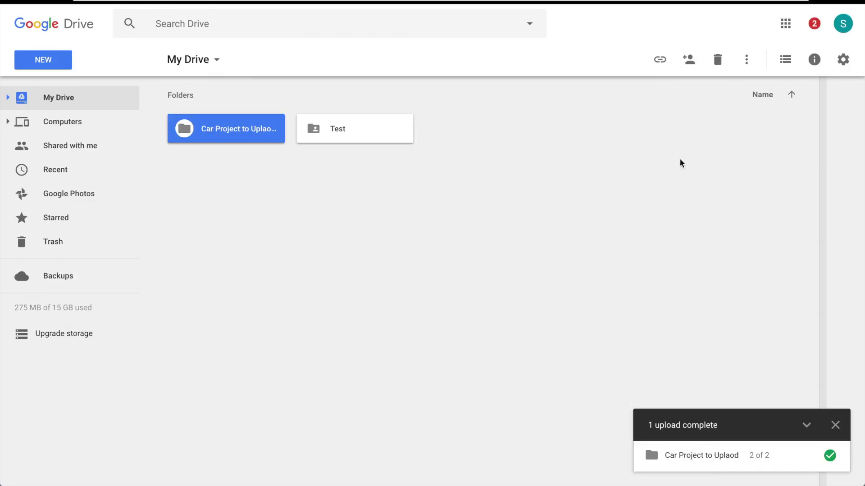
{"action": "left_click", "coordinate": [688, 59]}
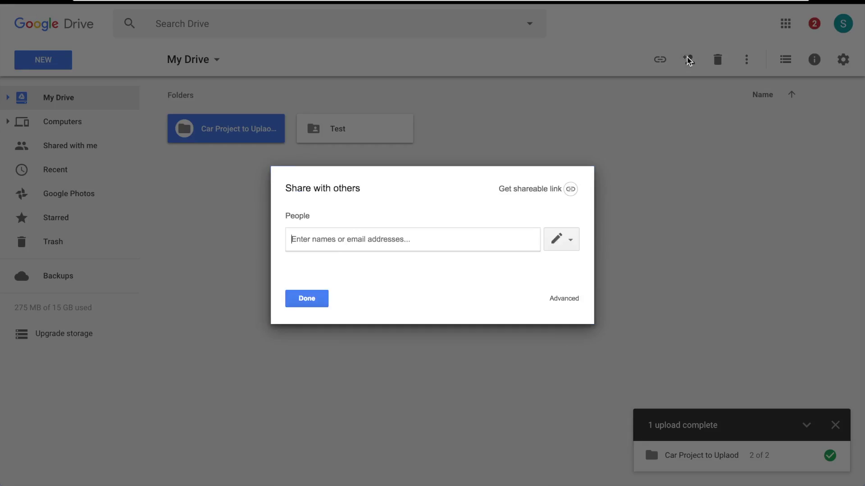
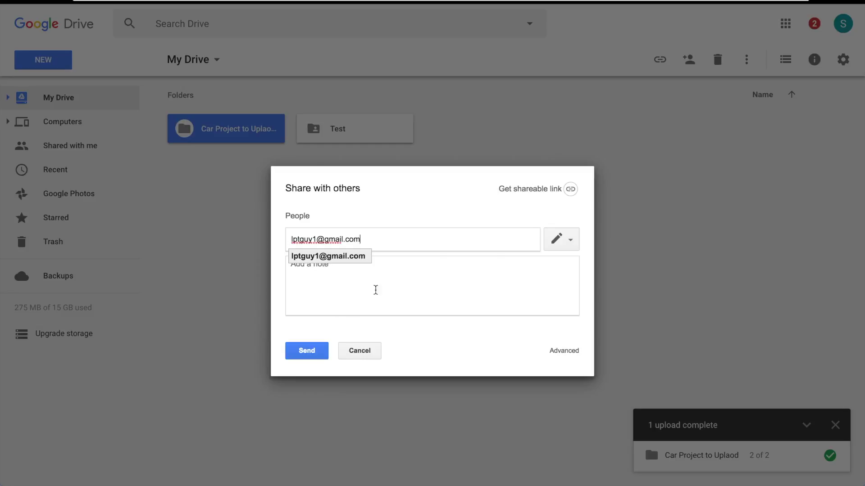
{"action": "left_click", "coordinate": [363, 257]}
{"action": "left_click", "coordinate": [318, 349]}
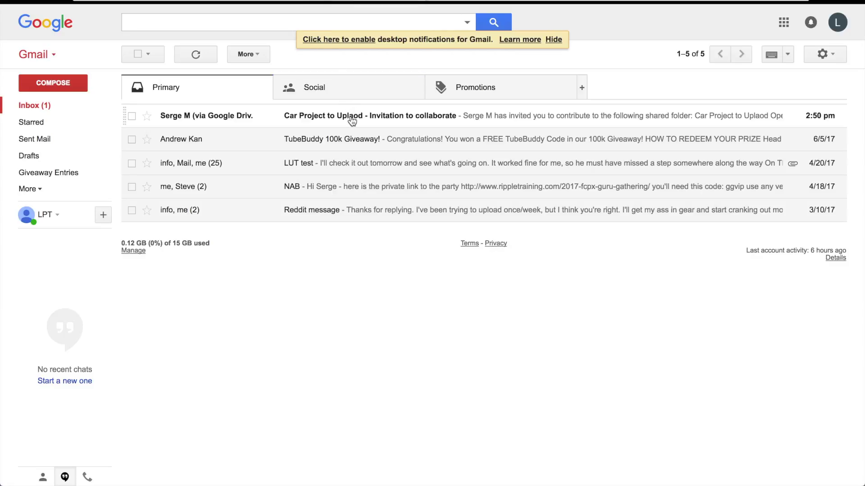
From the folder invitation e-mail, download Car Shared.zip.
{"action": "left_click", "coordinate": [352, 120]}
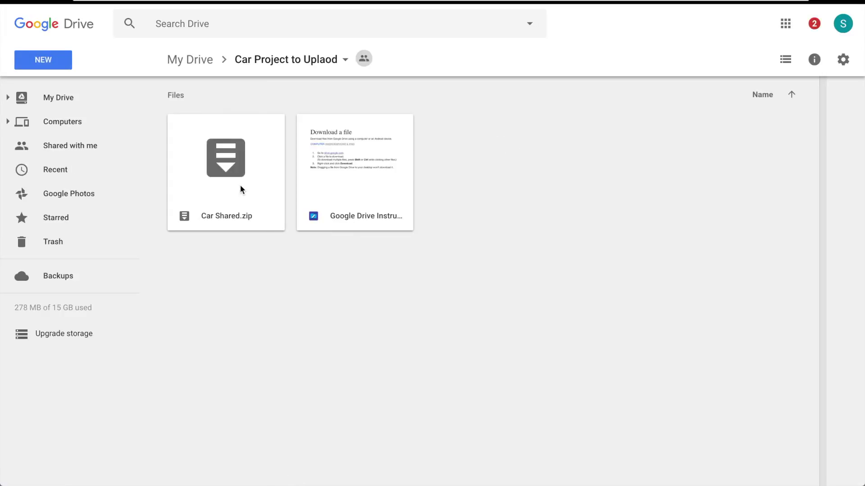
{"action": "right_click", "coordinate": [239, 185]}
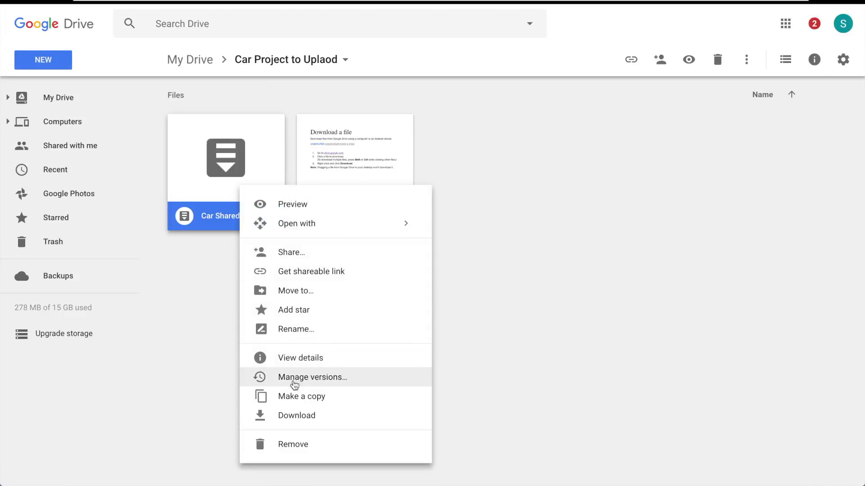
{"action": "left_click", "coordinate": [294, 416]}
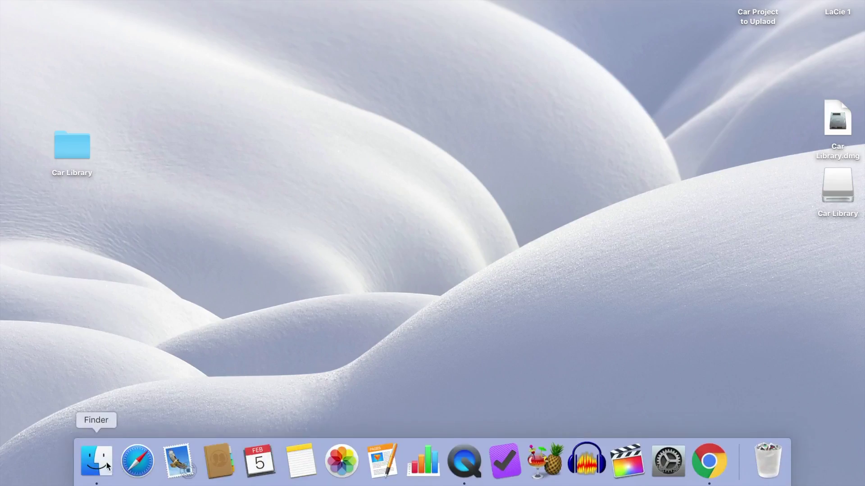
Unzip Car Shared.zip in Downloads and open the Car Shared library in Final Cut Pro.
{"action": "left_click", "coordinate": [104, 461]}
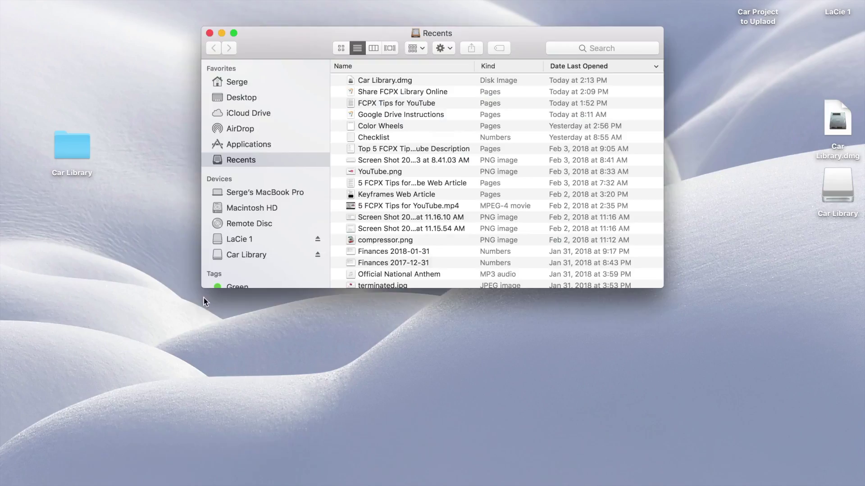
{"action": "left_click", "coordinate": [238, 82]}
{"action": "double_click", "coordinate": [377, 115]}
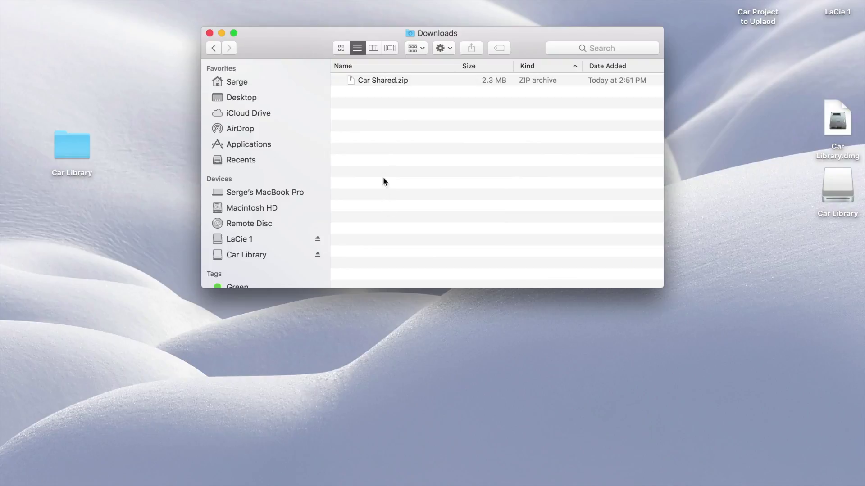
{"action": "double_click", "coordinate": [381, 80]}
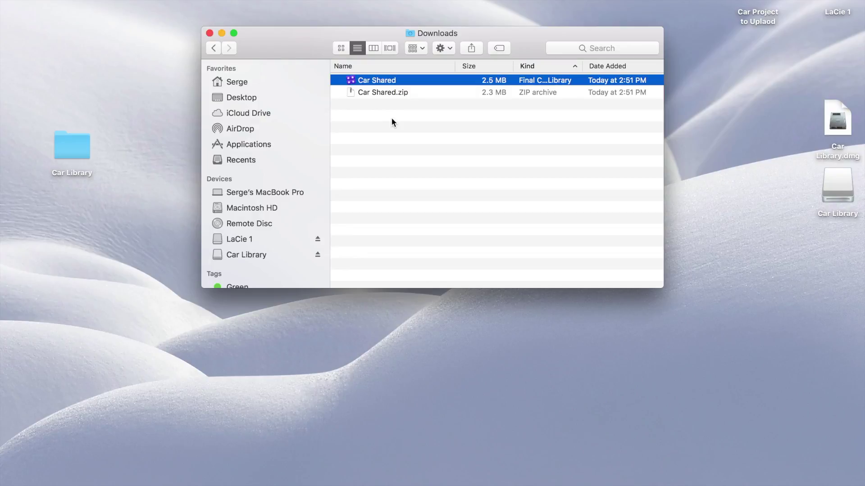
{"action": "double_click", "coordinate": [392, 81]}
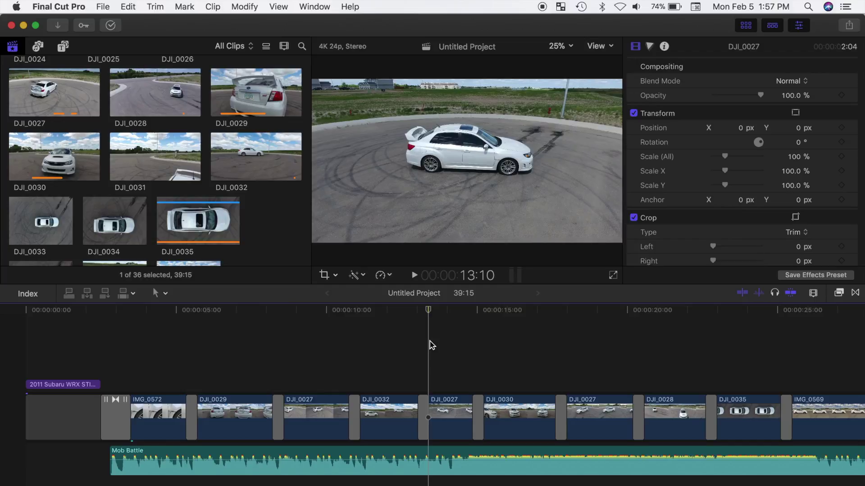
Play the Untitled Project from 13:10 and stop playback at 19:10.
{"action": "key", "text": "space"}
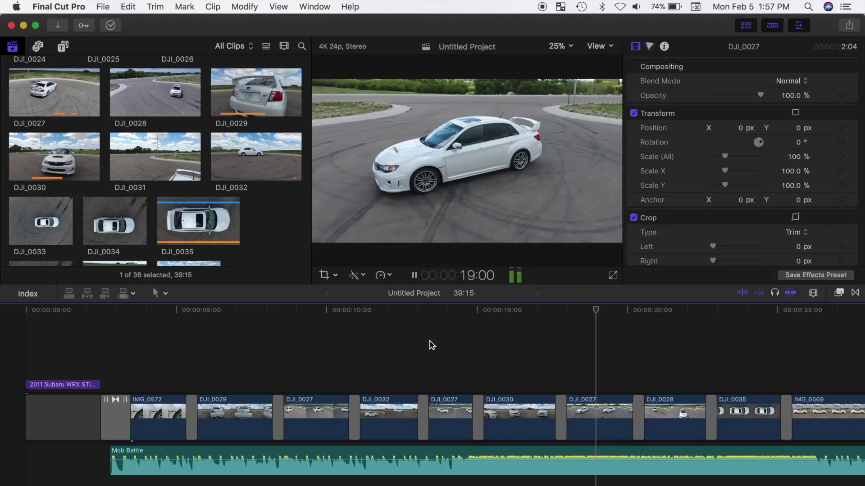
{"action": "key", "text": "space"}
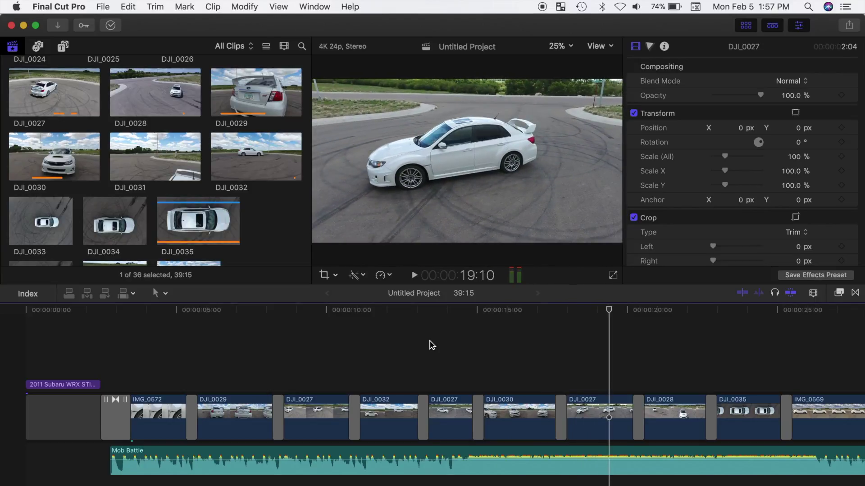